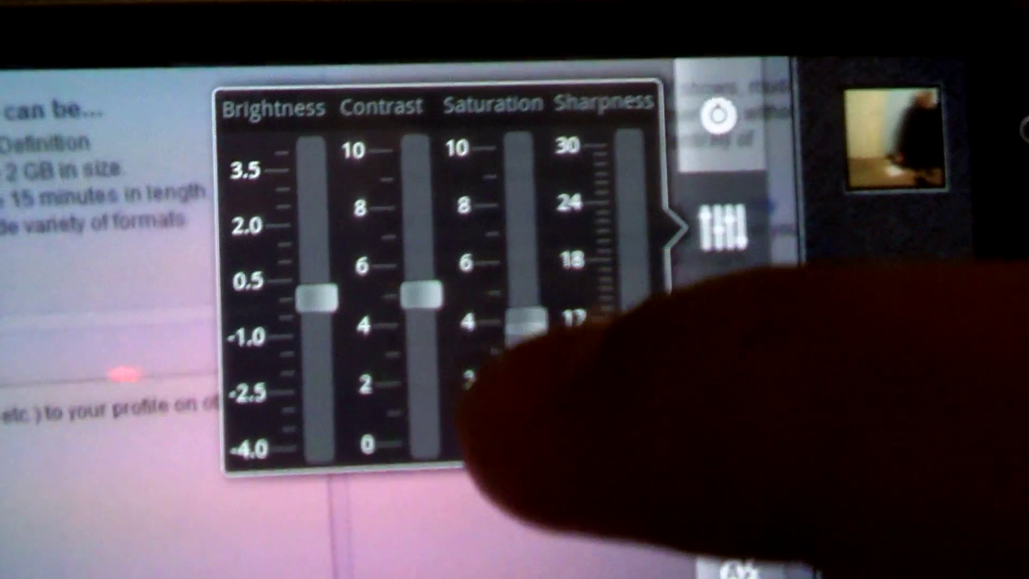
- Drag the Saturation slider down so the viewfinder shows muted, greyish colours
drag(526, 322, 527, 394)
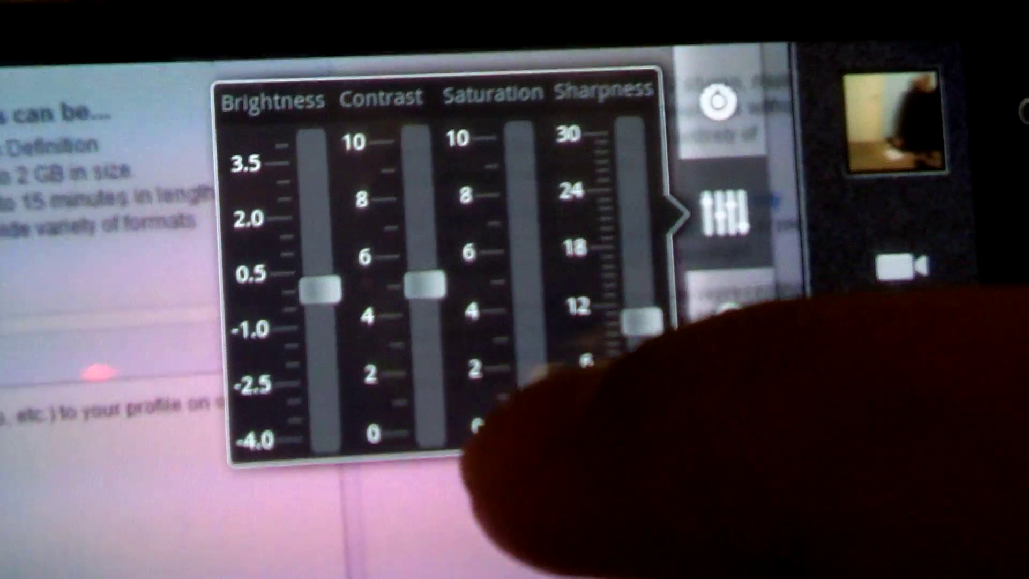